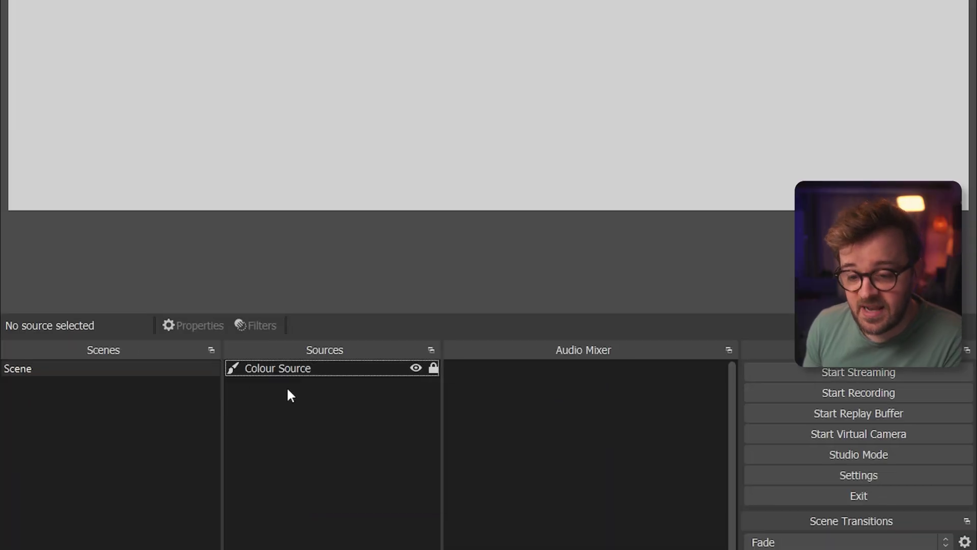
# Add a browser source named 'Group Chat' using the pasted Reactive group URL
pyautogui.rightClick(288, 388)
pyautogui.moveTo(312, 399)
pyautogui.click(542, 236)
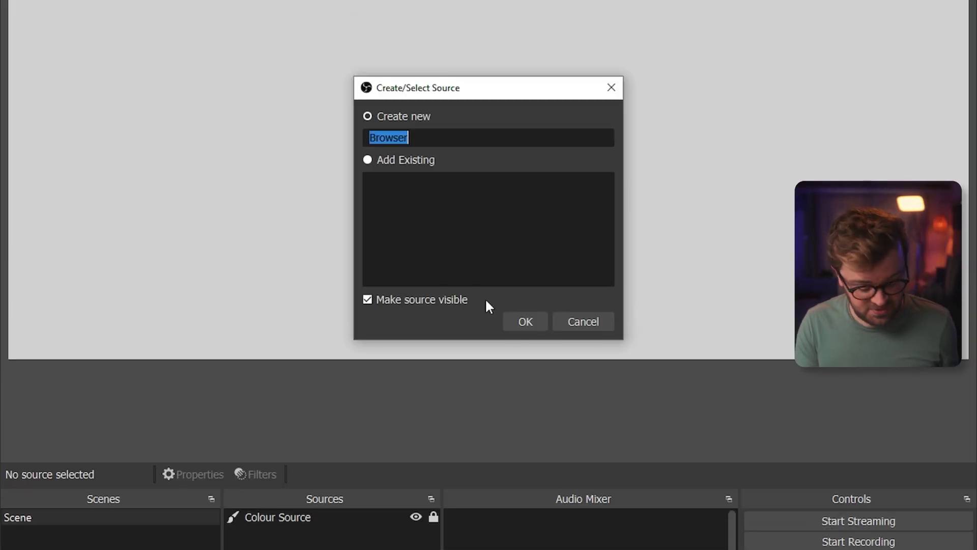
pyautogui.write('Group ')
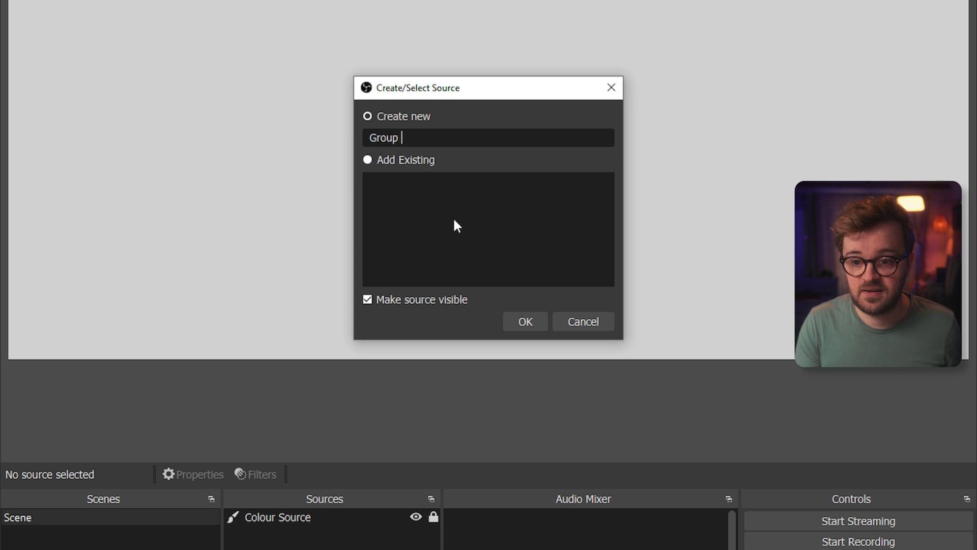
pyautogui.write('Chat')
pyautogui.press('Return')
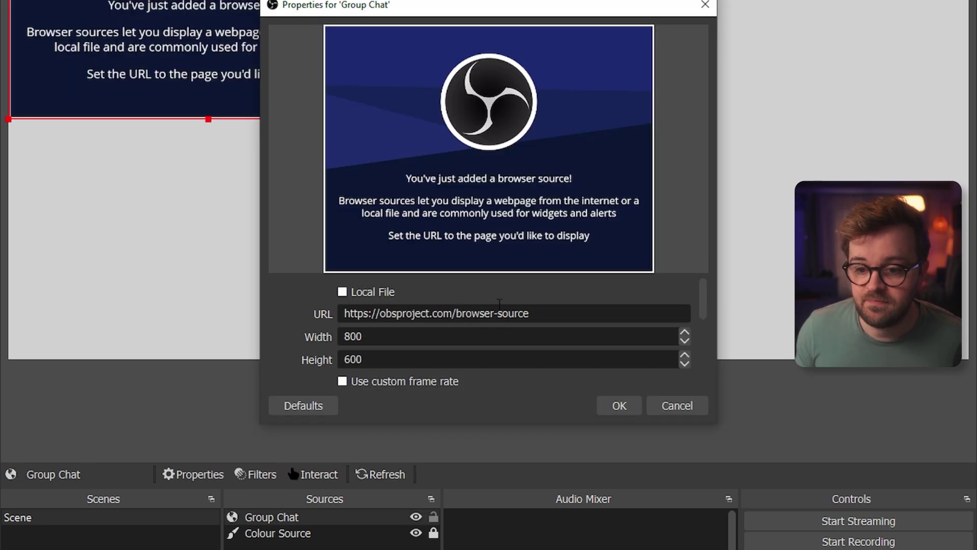
pyautogui.hotkey('ctrl', 'a')
pyautogui.write('https://reactive.fugi.tech/group')
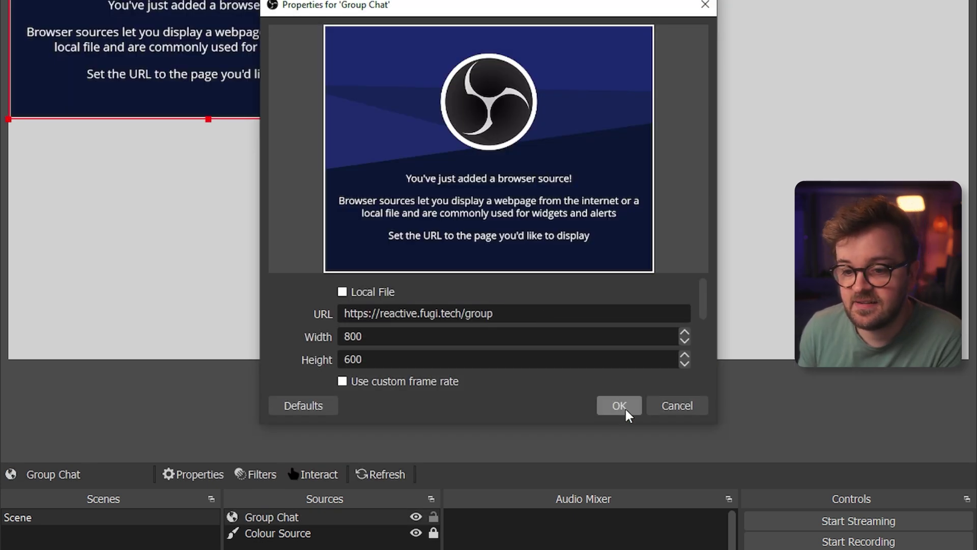
pyautogui.click(620, 406)
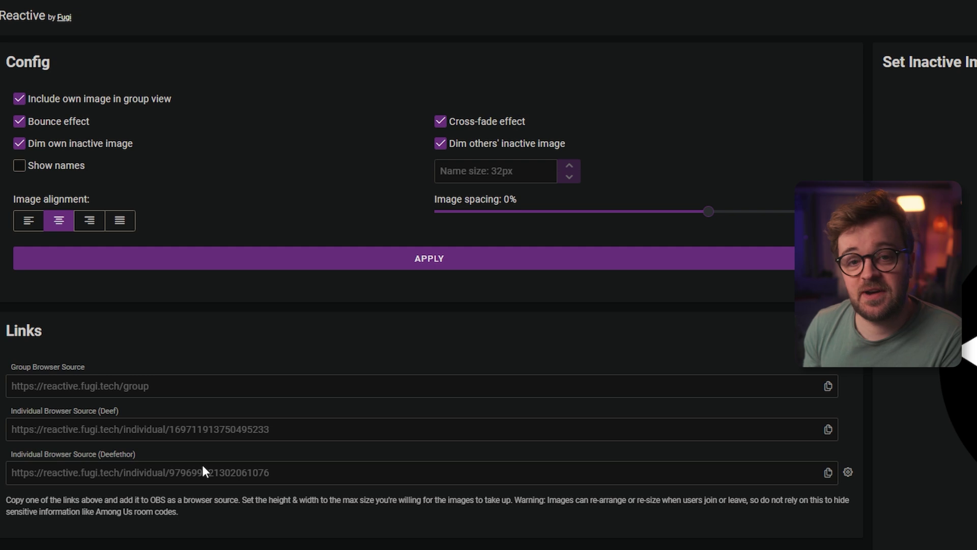
pyautogui.click(848, 473)
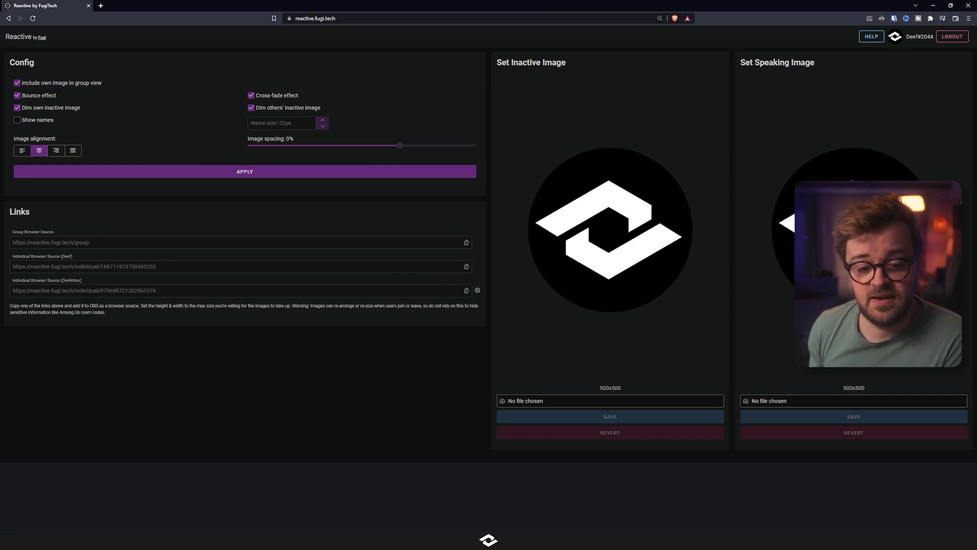
# Place OBS beside the browser, deselect Group Chat, and copy a Reactive browser-source link
pyautogui.hotkey('alt', 'Tab')
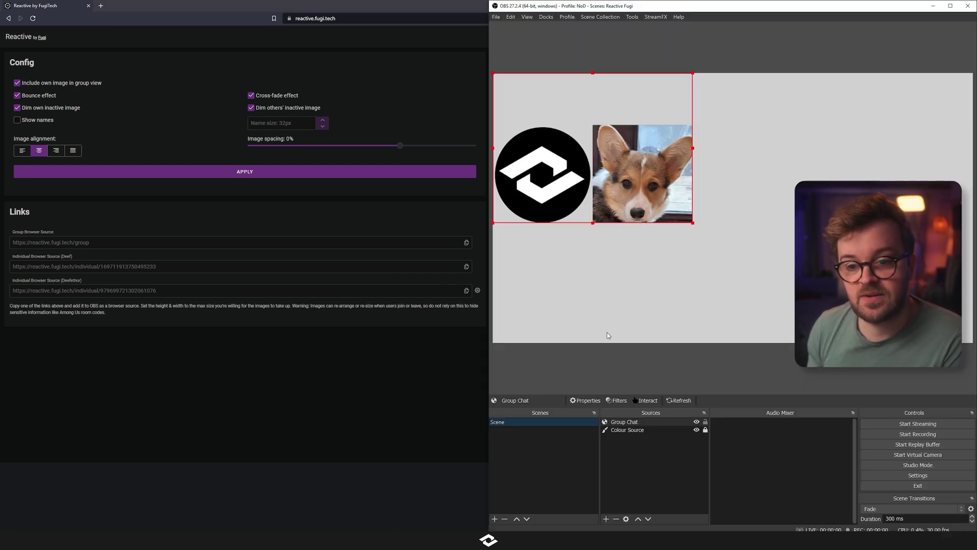
pyautogui.click(614, 369)
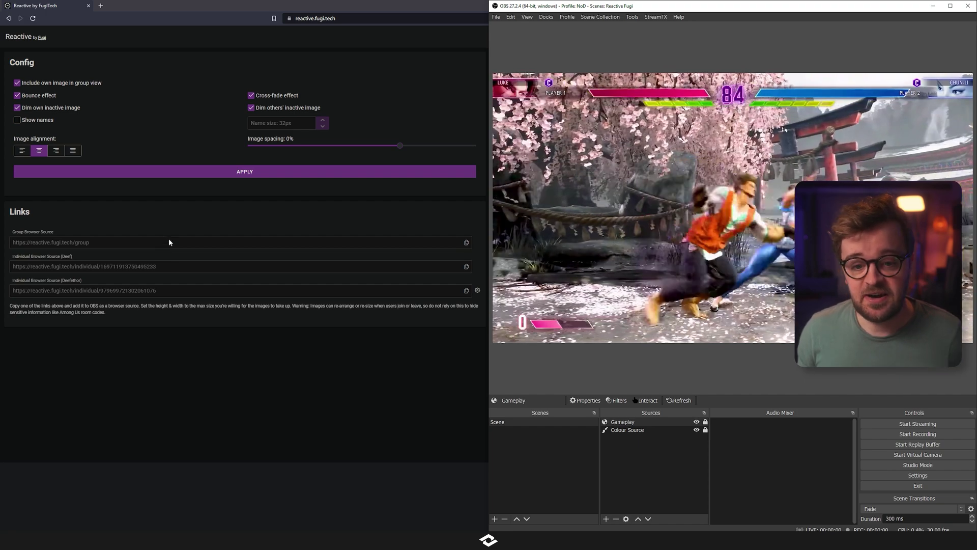
pyautogui.click(469, 244)
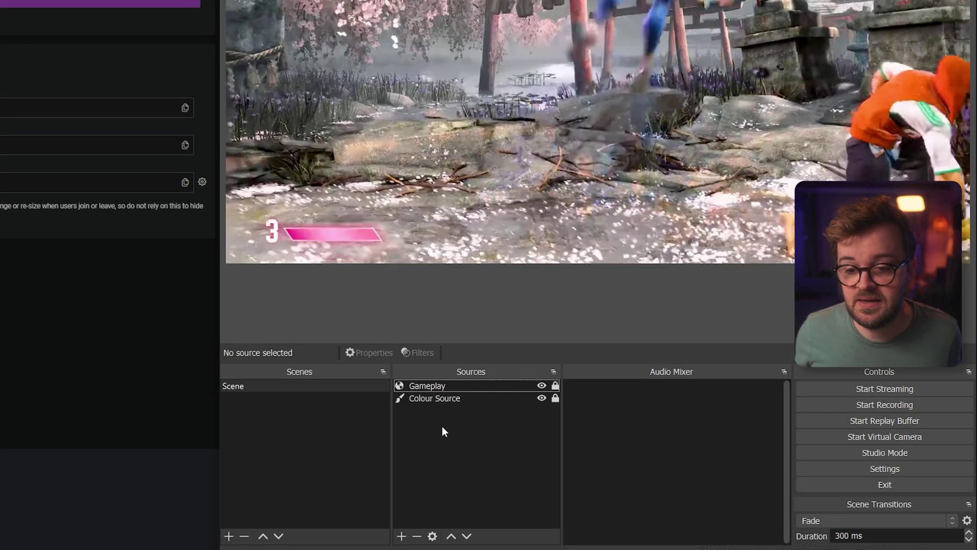
# Add a 'Player 1' browser source with the copied Reactive link and shrink it to a small icon
pyautogui.rightClick(442, 426)
pyautogui.moveTo(499, 434)
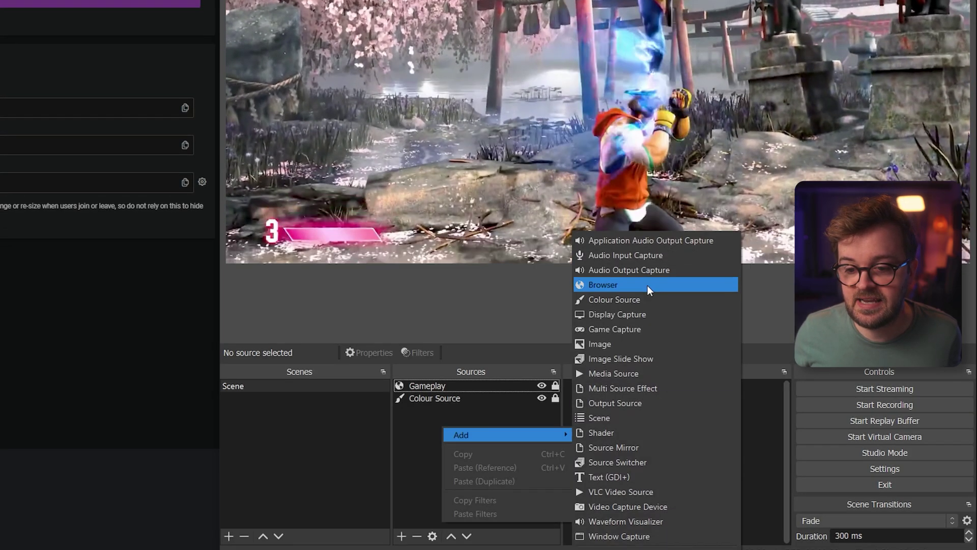
pyautogui.click(647, 284)
pyautogui.write('Player 1')
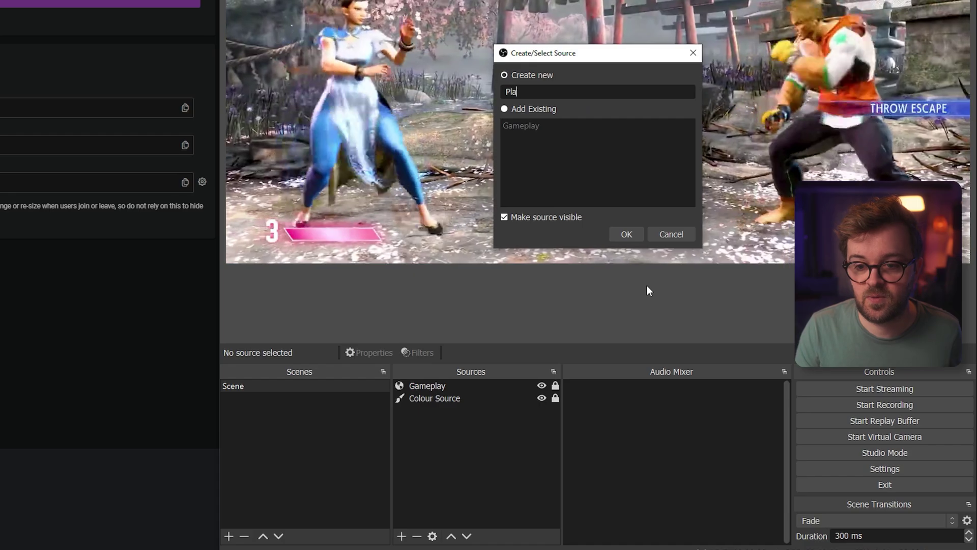
pyautogui.press('Return')
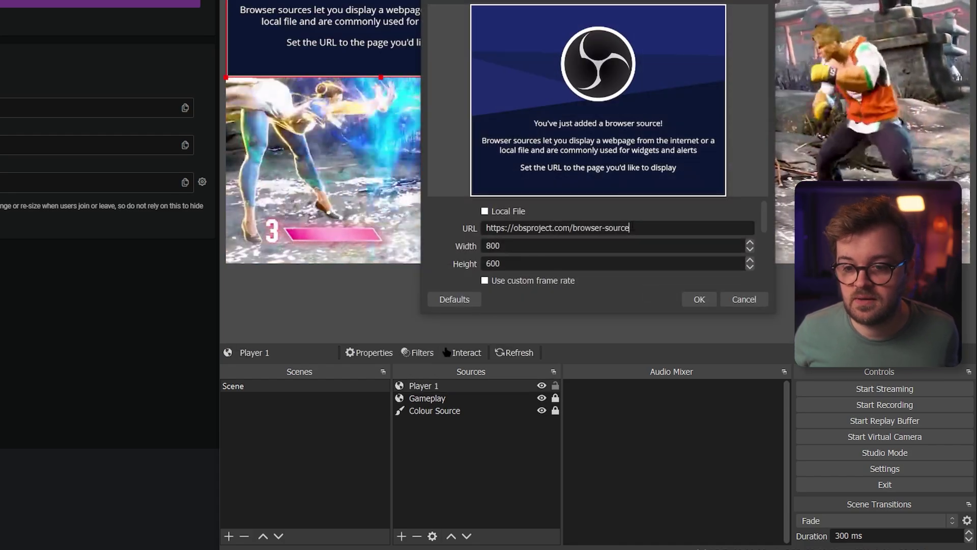
pyautogui.tripleClick(676, 227)
pyautogui.hotkey('ctrl', 'v')
pyautogui.click(699, 299)
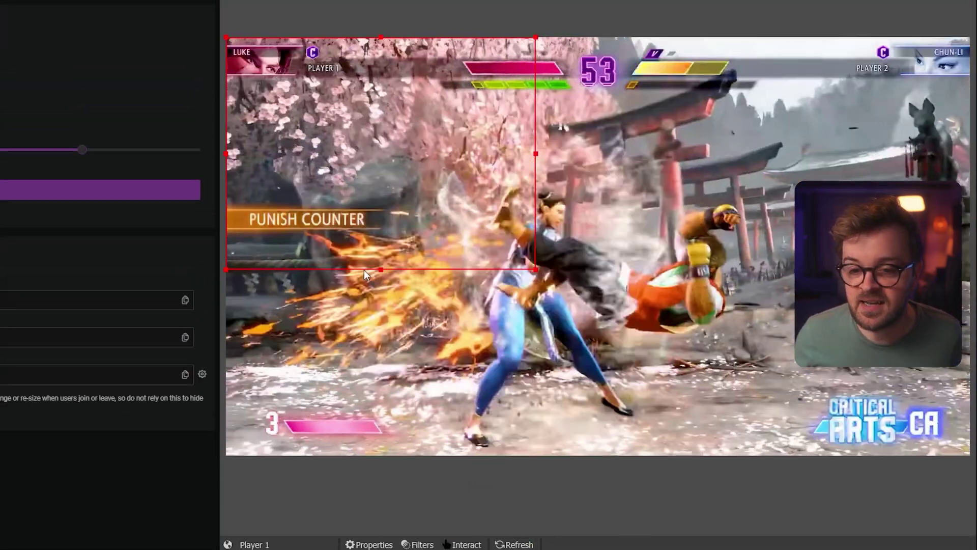
pyautogui.moveTo(364, 270); pyautogui.dragTo(372, 237)
pyautogui.moveTo(502, 243); pyautogui.dragTo(261, 423)
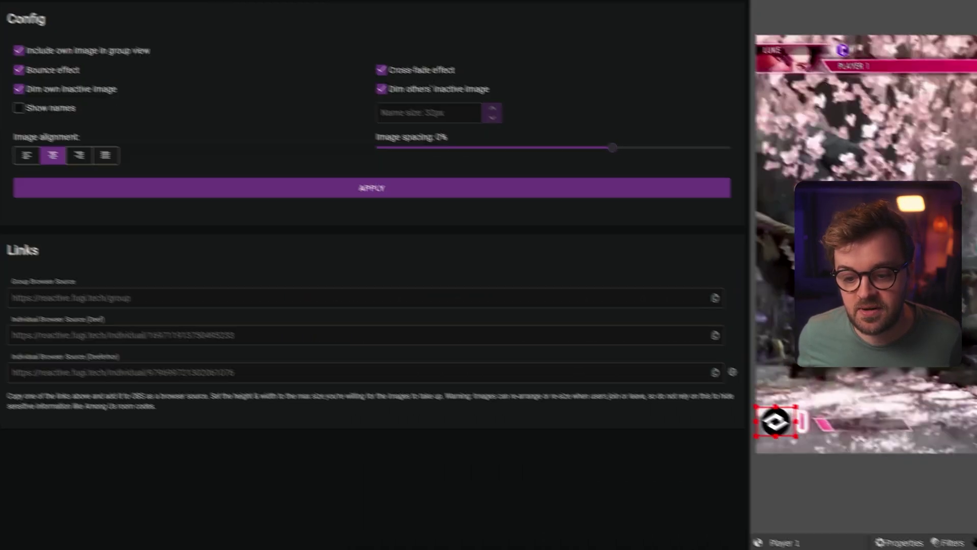
# Add a second browser source named 'Player 2'
pyautogui.rightClick(438, 413)
pyautogui.moveTo(484, 420)
pyautogui.click(641, 262)
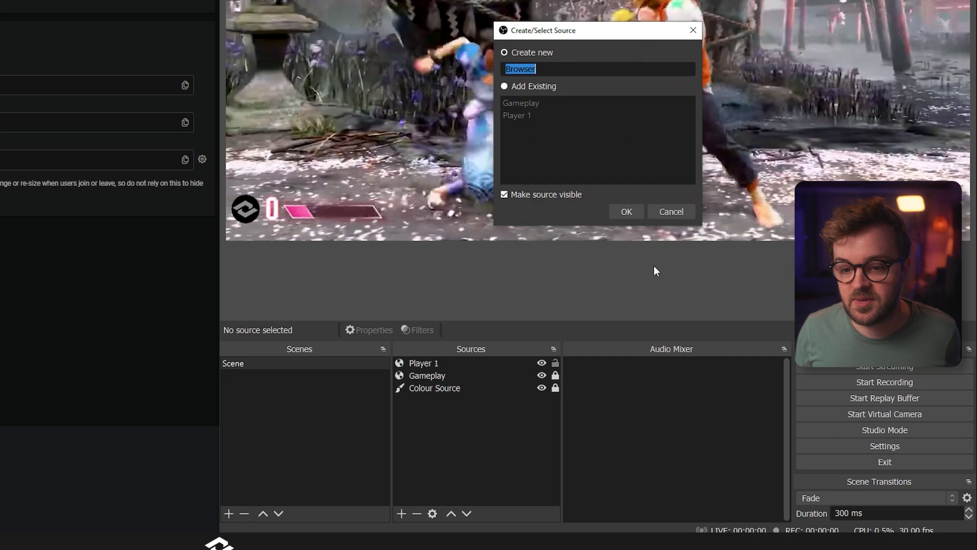
pyautogui.write('Player 2')
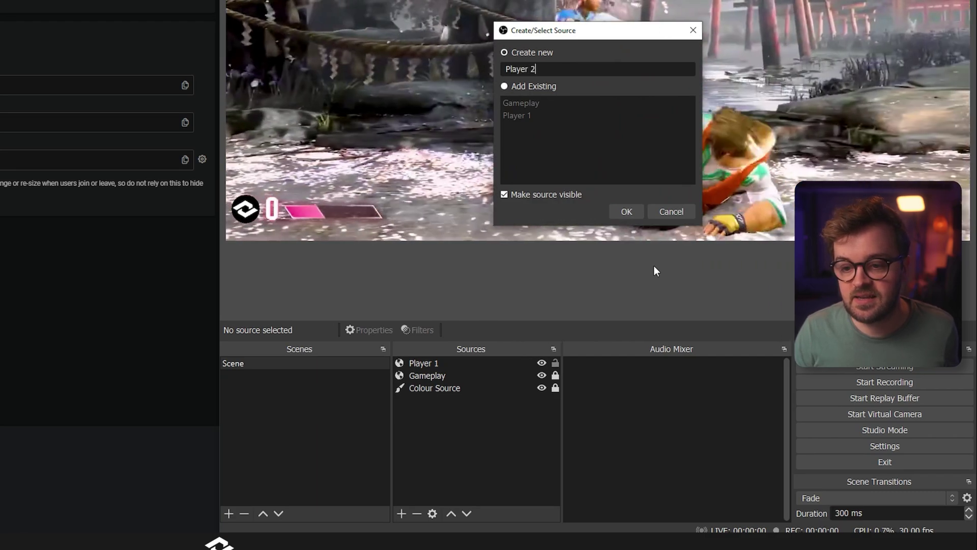
pyautogui.press('Return')
pyautogui.press('Return')
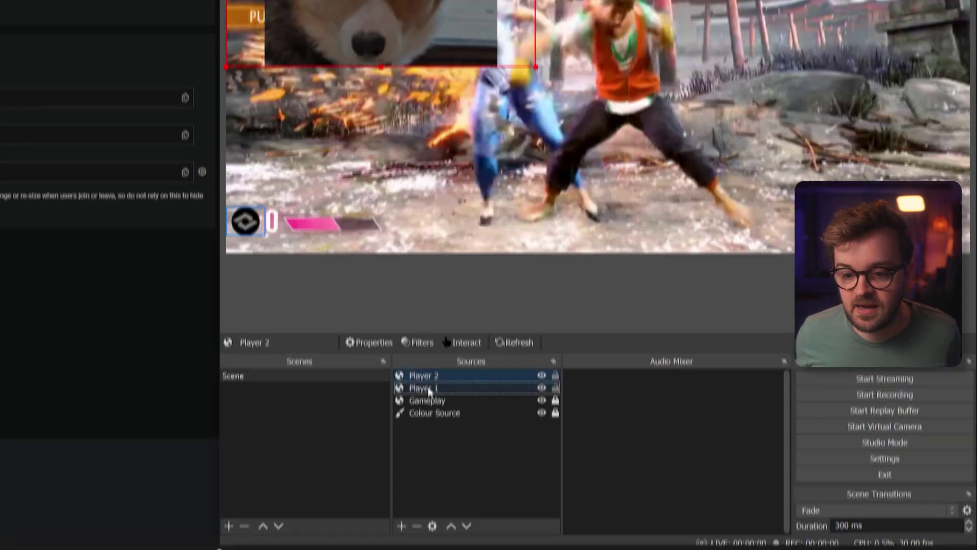
# Copy Player 1's transform onto Player 2 and move it beside the bottom-right meter
pyautogui.rightClick(438, 376)
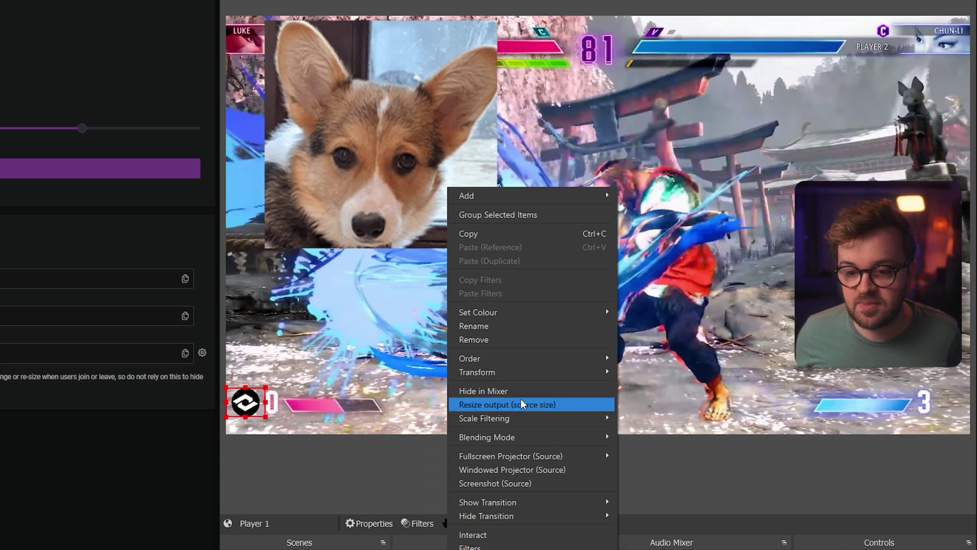
pyautogui.moveTo(515, 374)
pyautogui.click(665, 389)
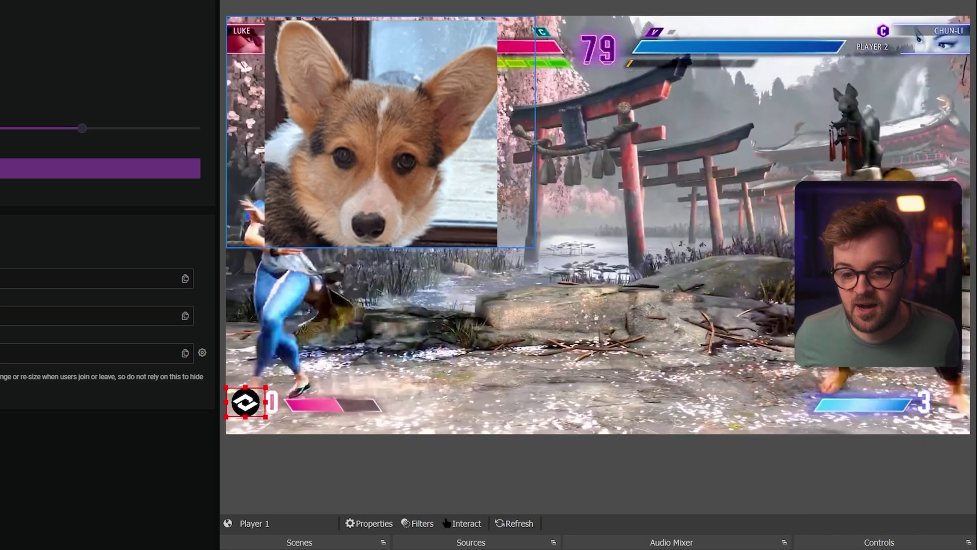
pyautogui.rightClick(444, 174)
pyautogui.moveTo(509, 358)
pyautogui.click(662, 385)
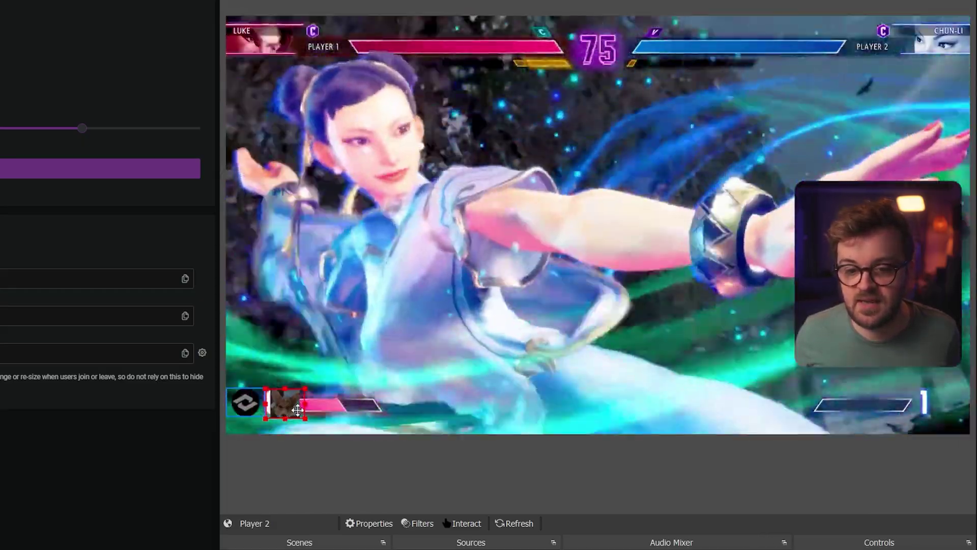
pyautogui.moveTo(239, 412); pyautogui.dragTo(942, 414)
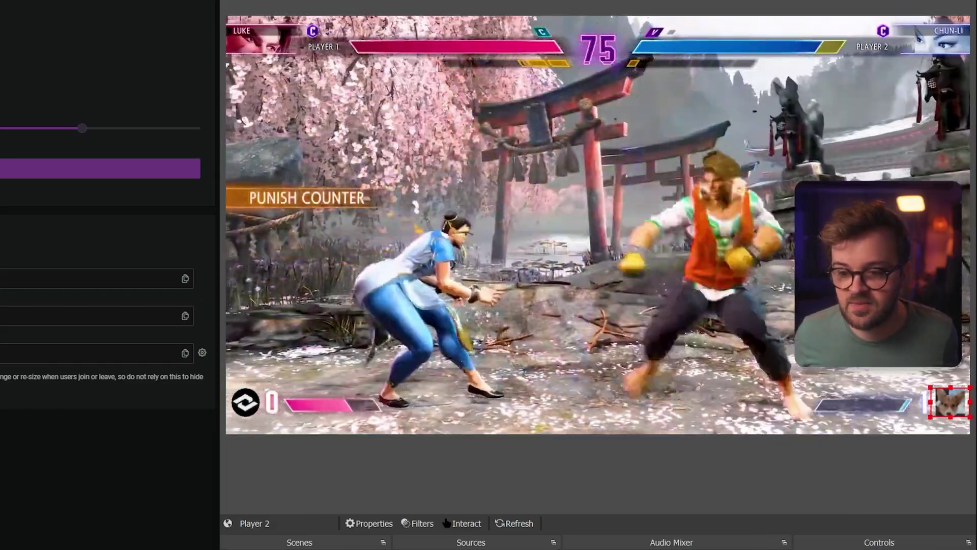
pyautogui.click(916, 478)
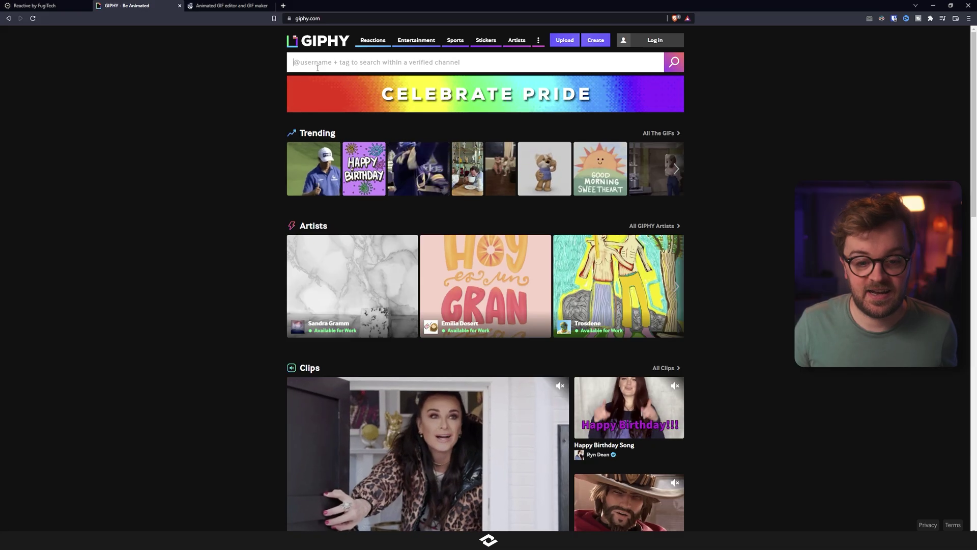
# Search GIPHY for 'tina belcher' and open the Bob's Burgers 'Don't have a crap attack' GIF
pyautogui.write('tina belcher')
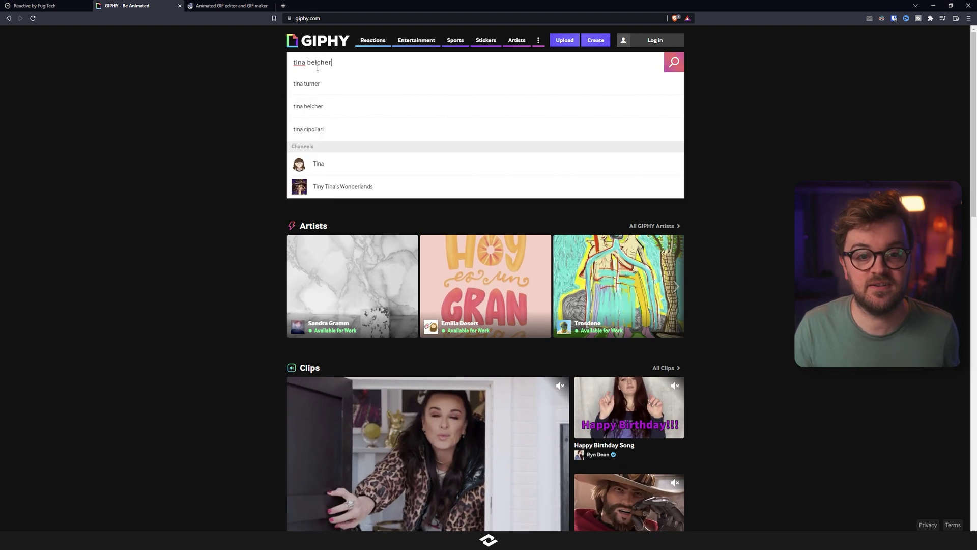
pyautogui.press('Return')
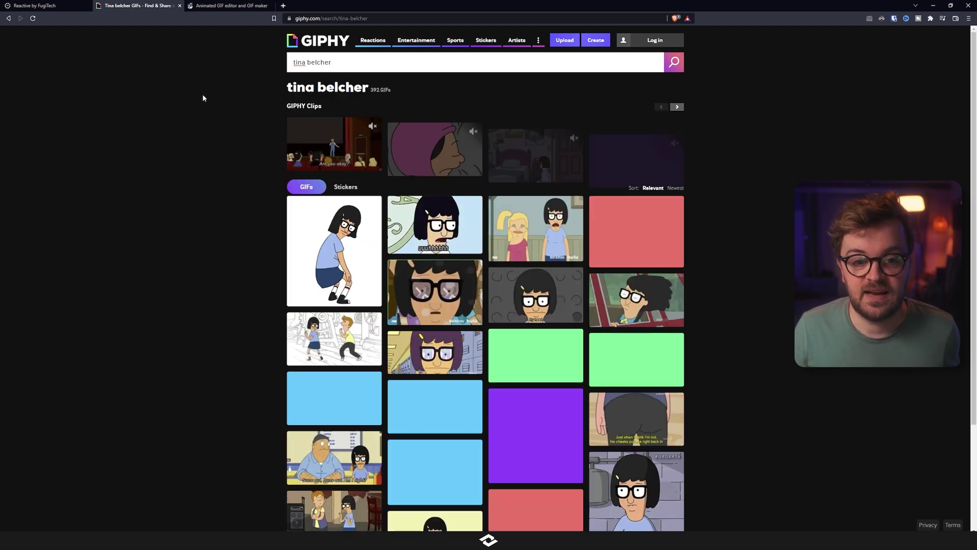
pyautogui.scroll(-15, 197, 97)
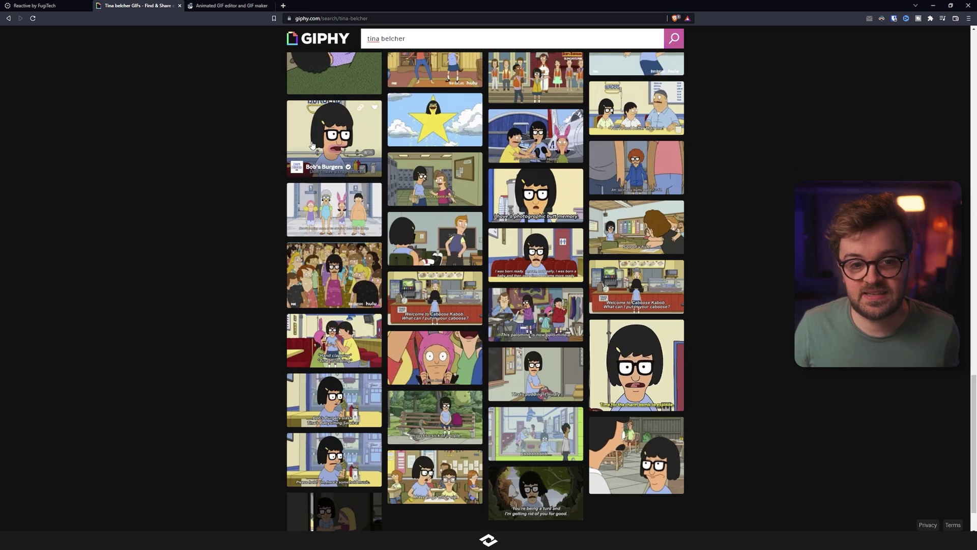
pyautogui.click(312, 145)
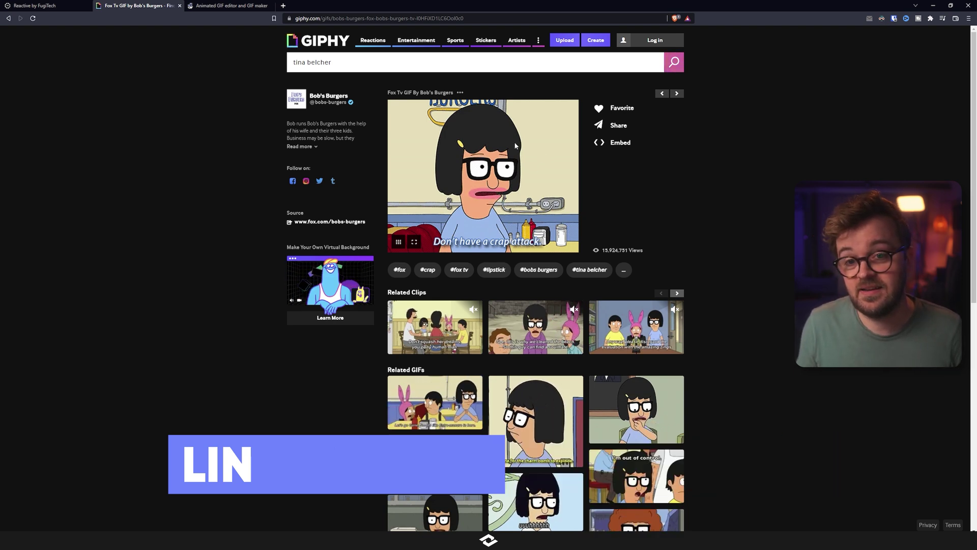
# In ezgif's crop tool, lock a square aspect and frame a 251×251 box over Tina's face
pyautogui.hotkey('ctrl', 'Tab')
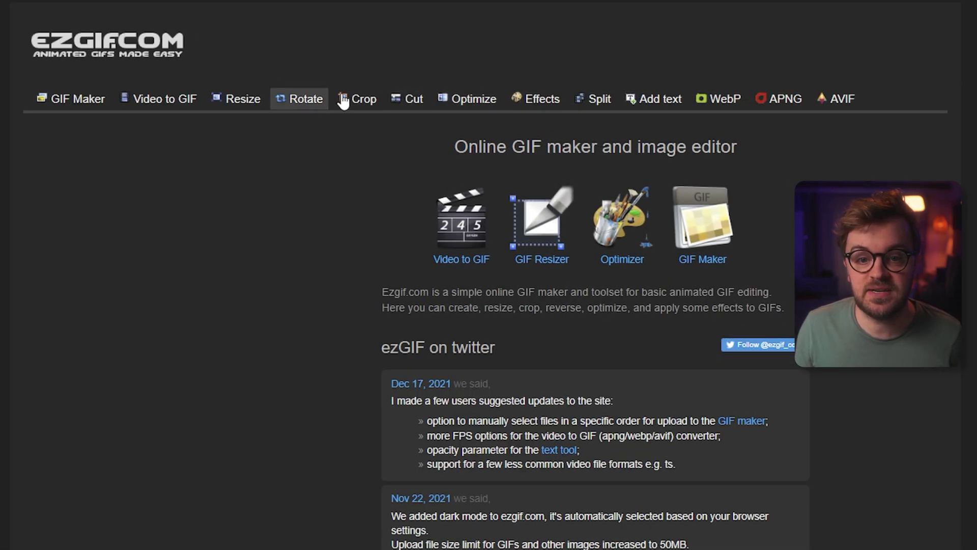
pyautogui.click(359, 102)
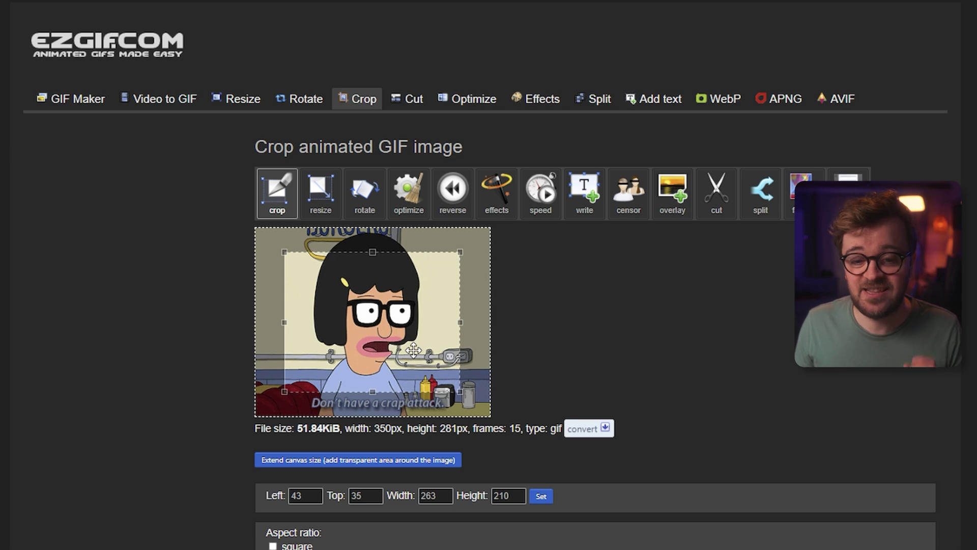
pyautogui.scroll(-3, 414, 350)
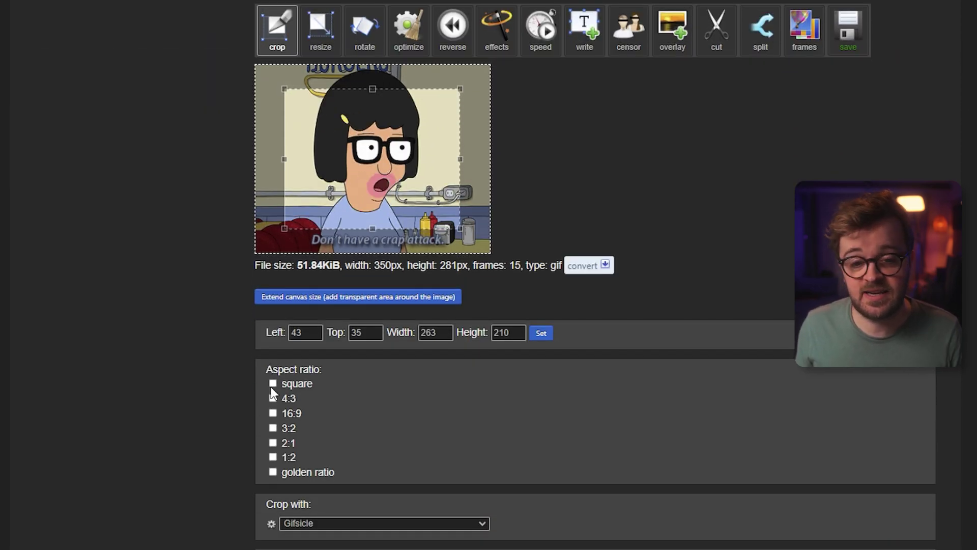
pyautogui.click(274, 390)
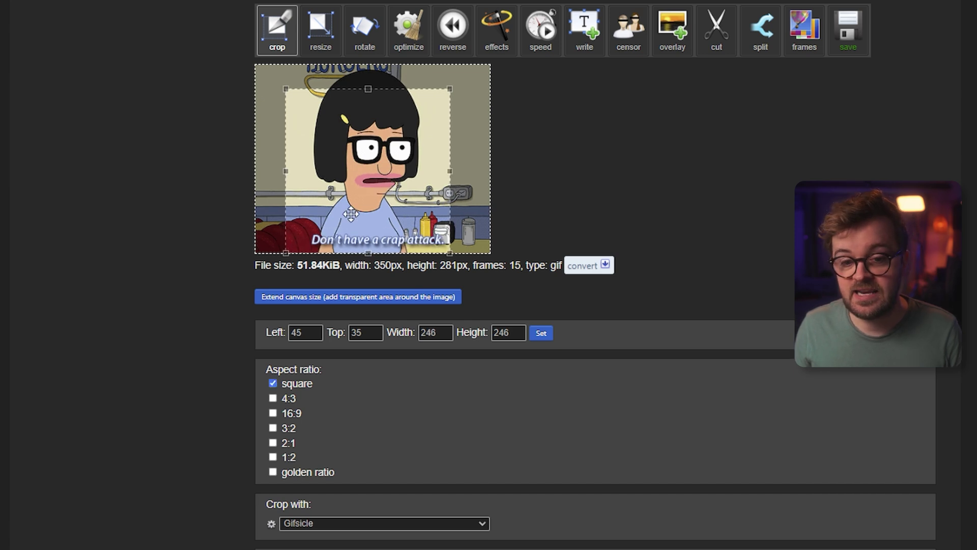
pyautogui.moveTo(349, 215); pyautogui.dragTo(355, 183)
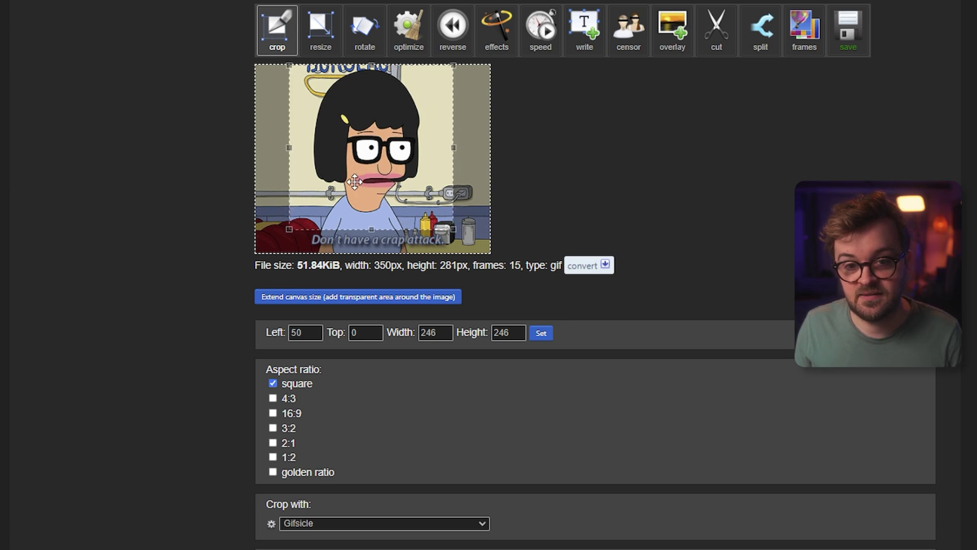
pyautogui.moveTo(289, 229); pyautogui.dragTo(287, 233)
pyautogui.scroll(-2, 307, 531)
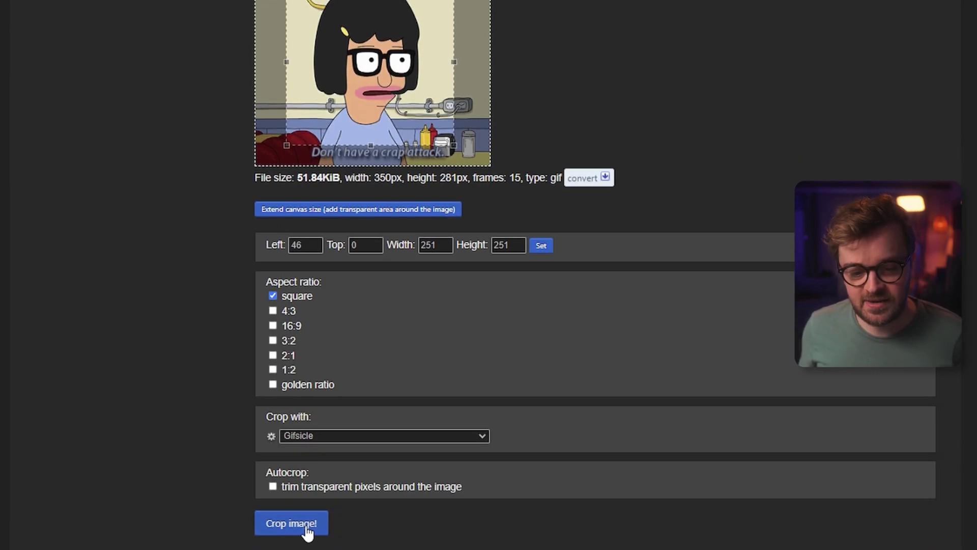
# Apply the crop, giving a 251×251, 41.21KiB Tina GIF with 15 frames
pyautogui.click(308, 532)
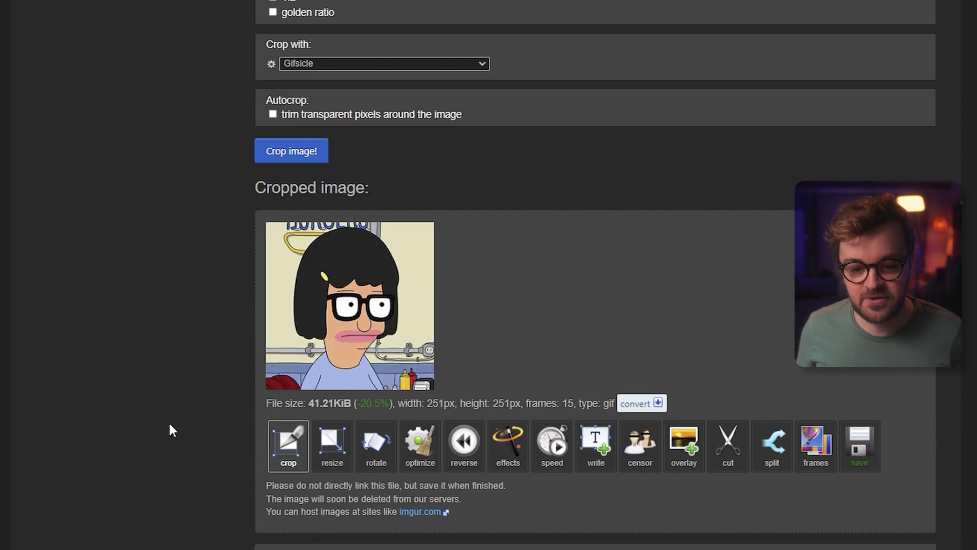
pyautogui.scroll(-1, 165, 288)
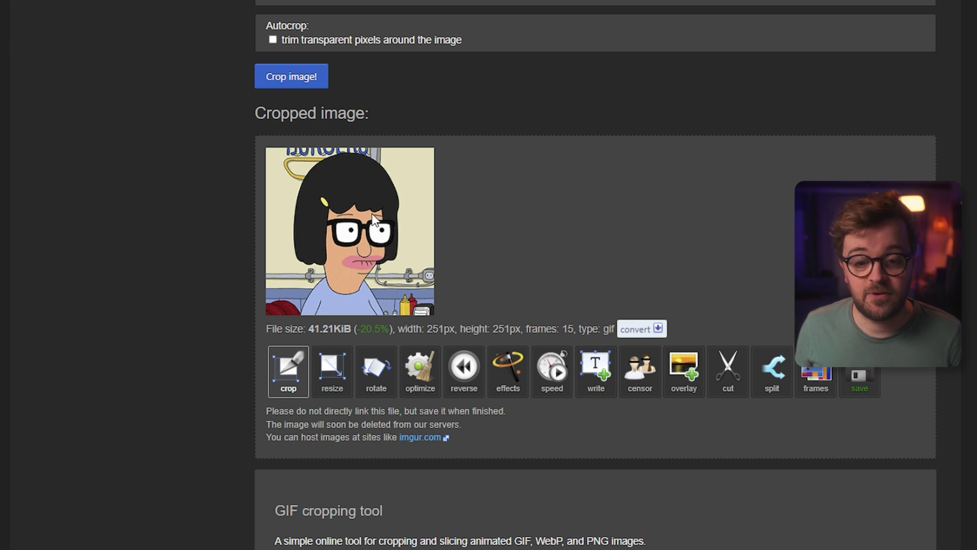
pyautogui.rightClick(375, 216)
pyautogui.click(223, 236)
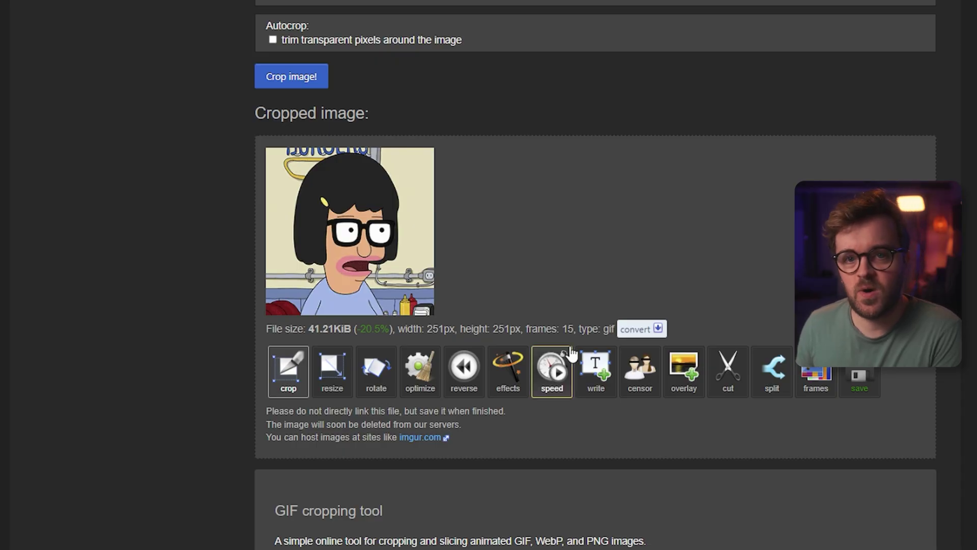
# Use ezgif's cut tool with End frame 1 to produce an 18.35KiB single-frame GIF
pyautogui.click(729, 394)
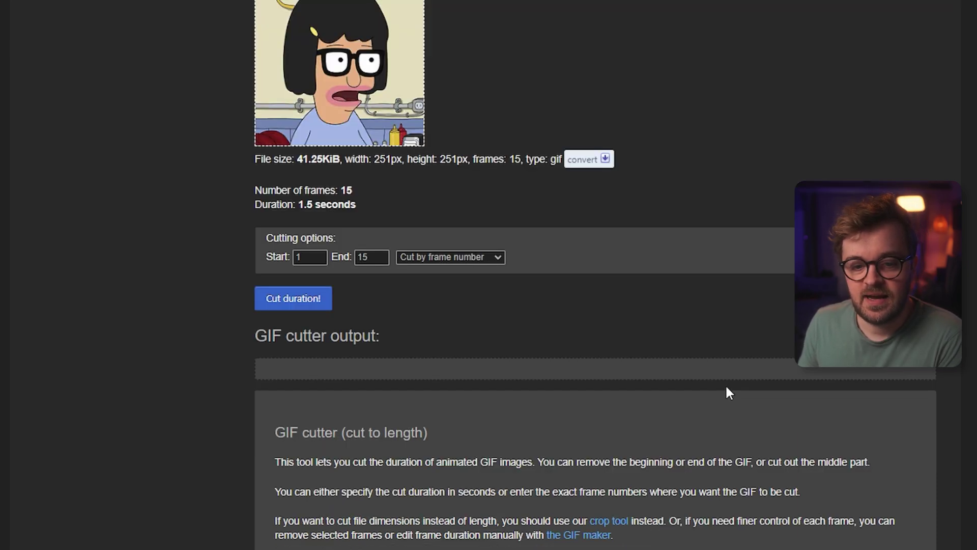
pyautogui.scroll(2, 272, 262)
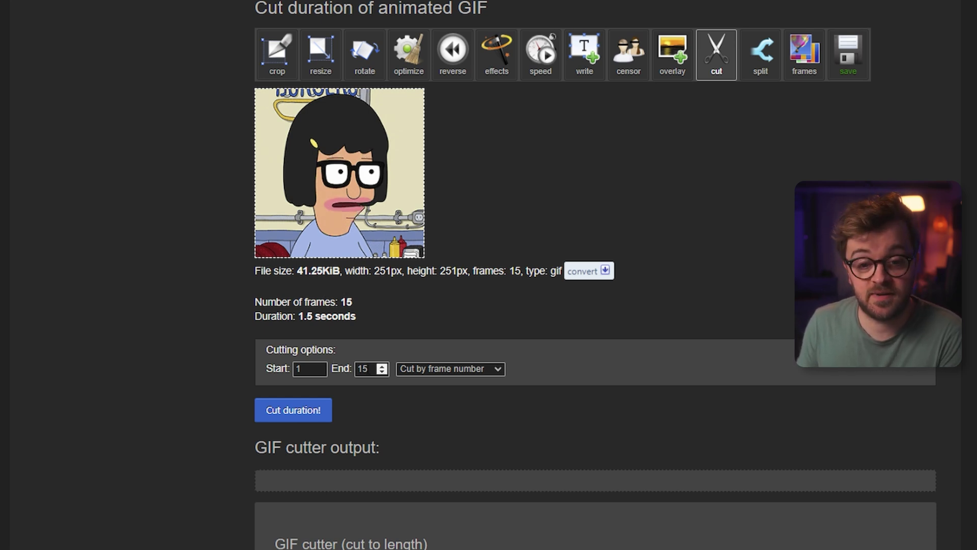
pyautogui.doubleClick(363, 369)
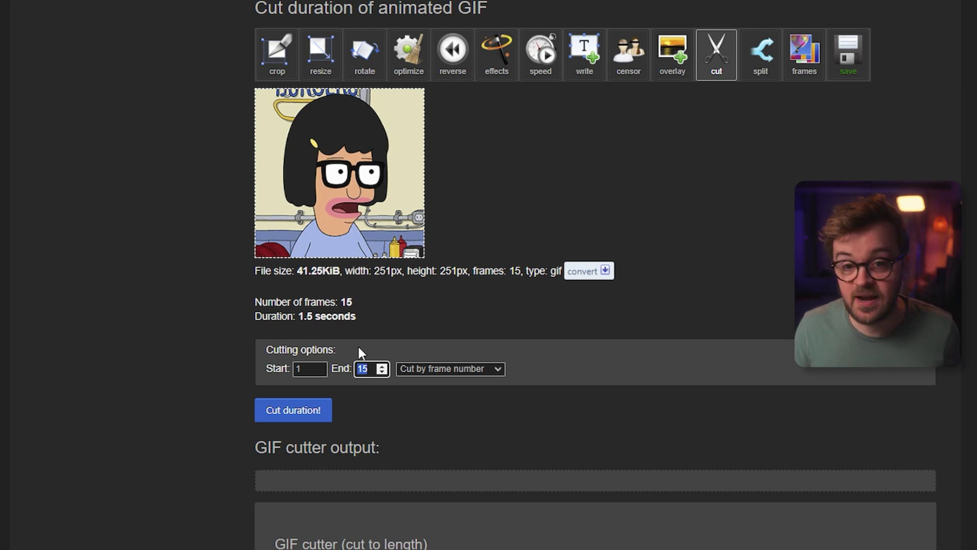
pyautogui.write('1')
pyautogui.click(410, 327)
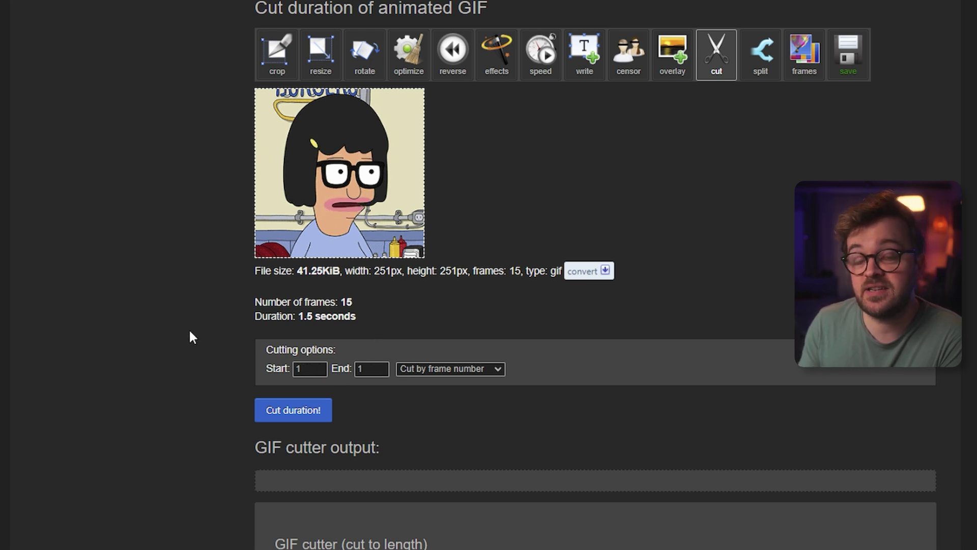
pyautogui.click(298, 413)
pyautogui.scroll(-5, 390, 336)
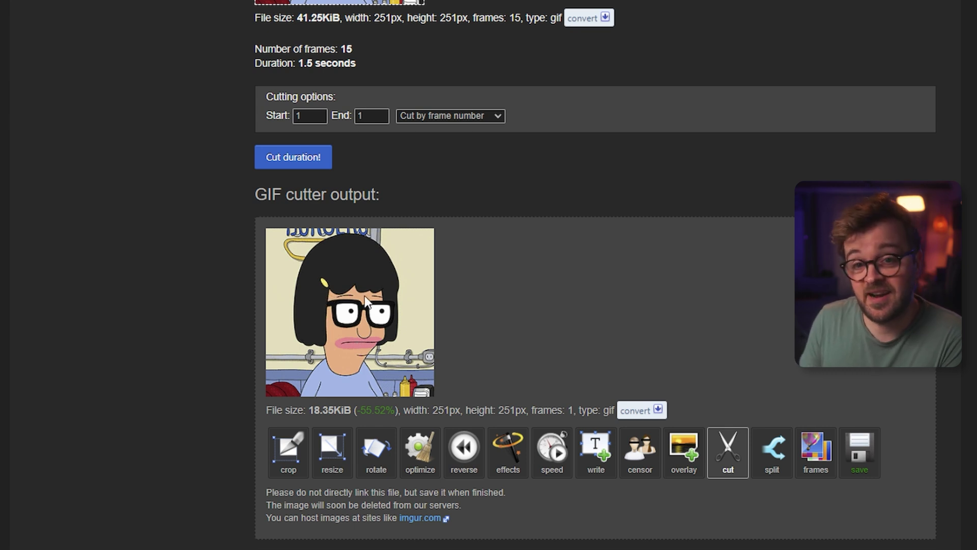
# Bring up save options for the single-frame Tina image
pyautogui.rightClick(401, 309)
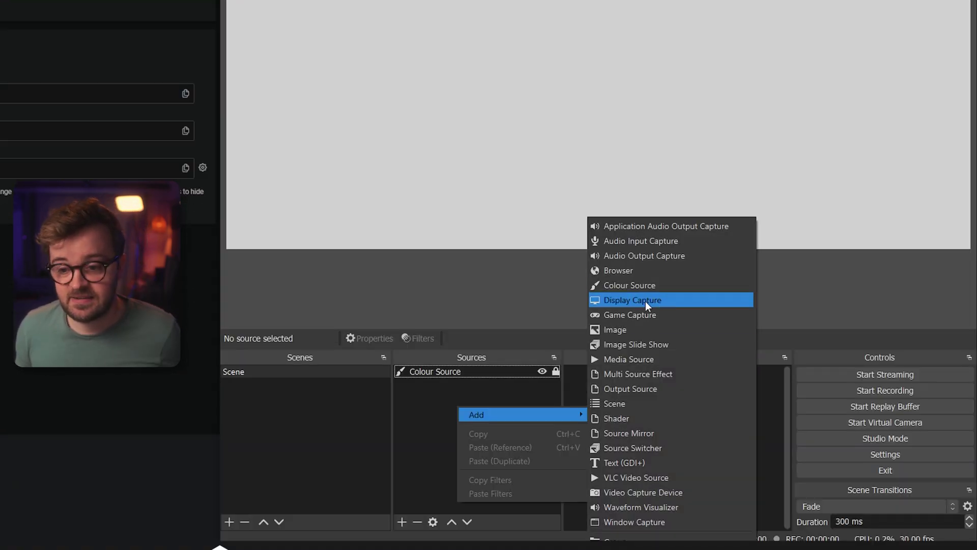
# Add a browser source named 'Deef' with default settings showing Tina's avatar
pyautogui.click(648, 272)
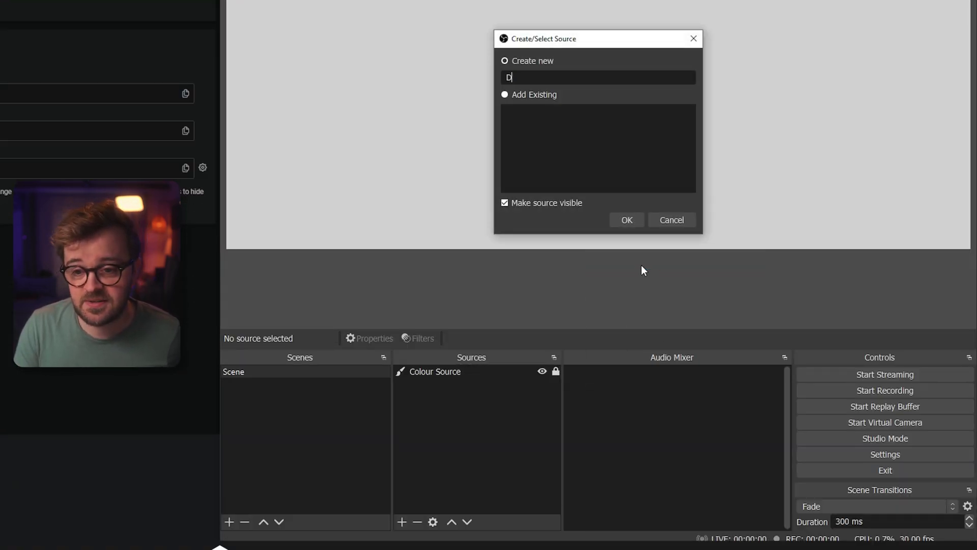
pyautogui.write('Deef')
pyautogui.press('Return')
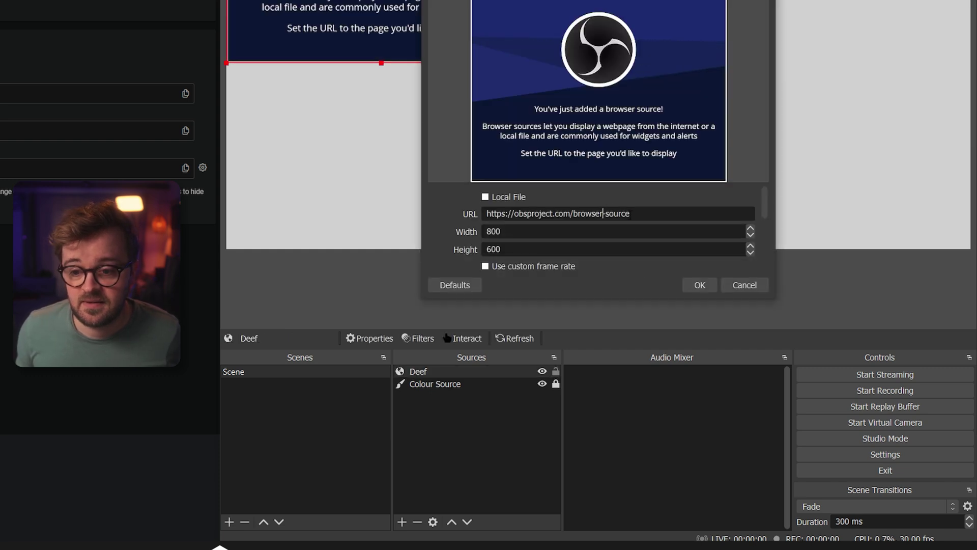
pyautogui.click(699, 285)
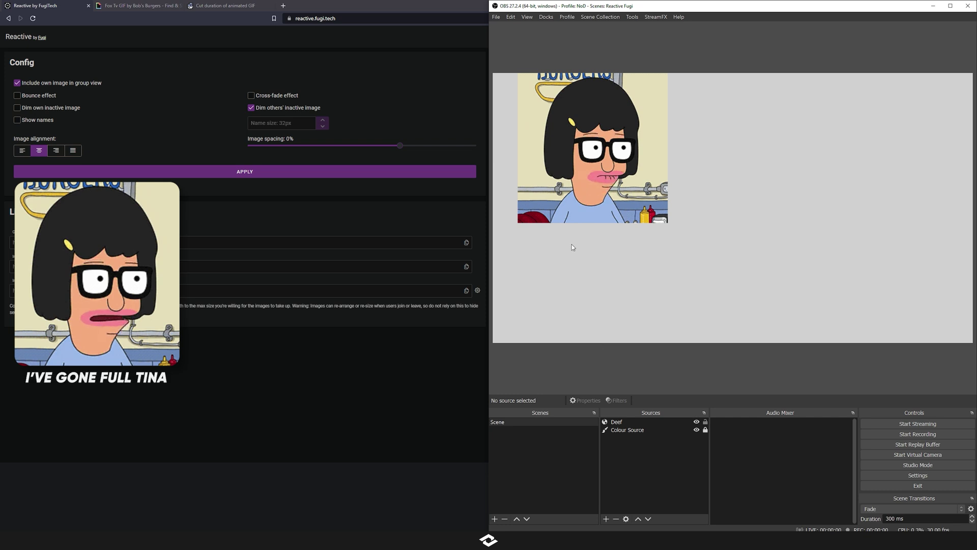
# Drag the Deef Tina avatar to the middle of the OBS canvas
pyautogui.moveTo(566, 150); pyautogui.dragTo(694, 213)
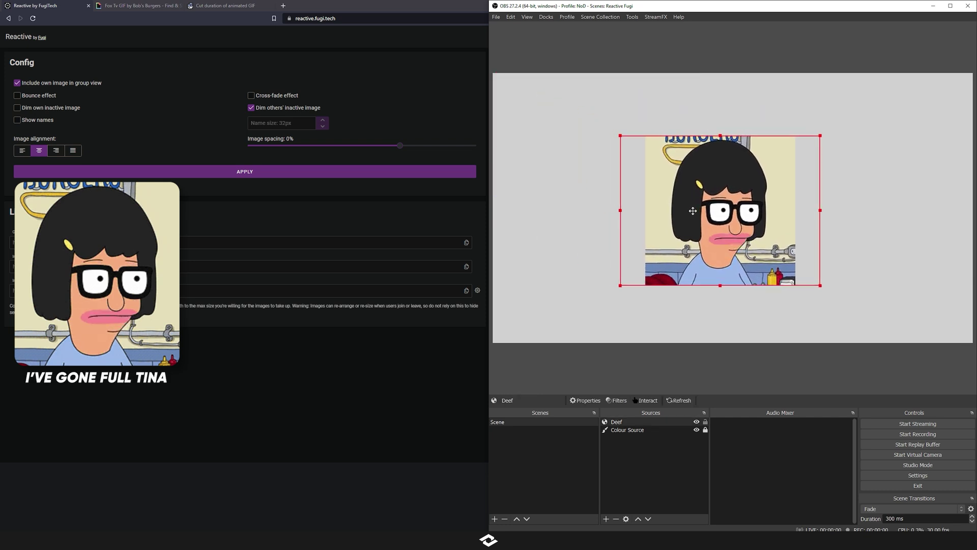